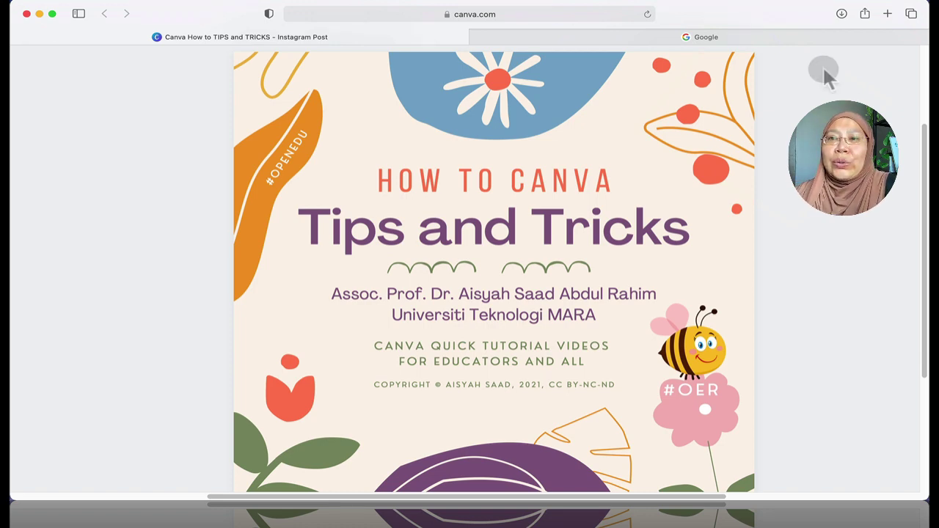
Switch from the Canva 'Tips and Tricks' design to the Google homepage tab.
left_click(815, 40)
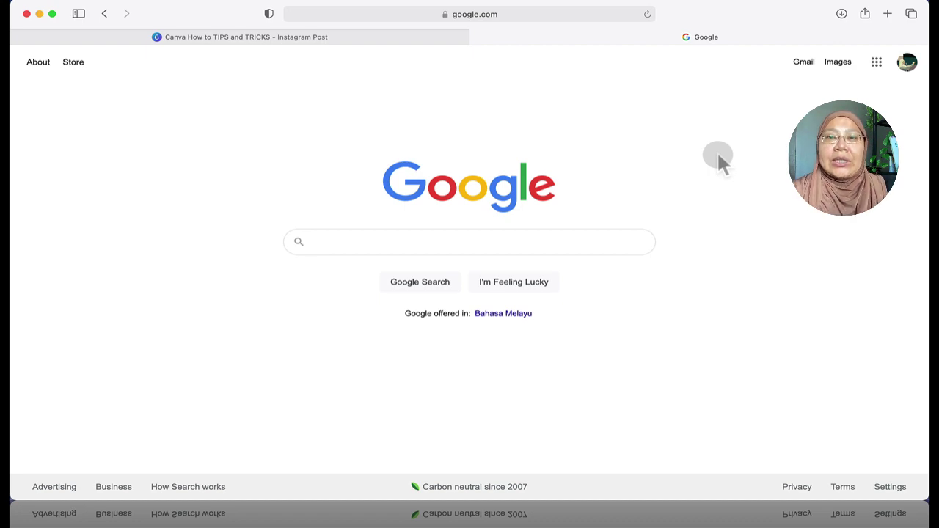
Search Google for 'canva' and follow the Canva result to the Canva Pro landing page.
type("ca")
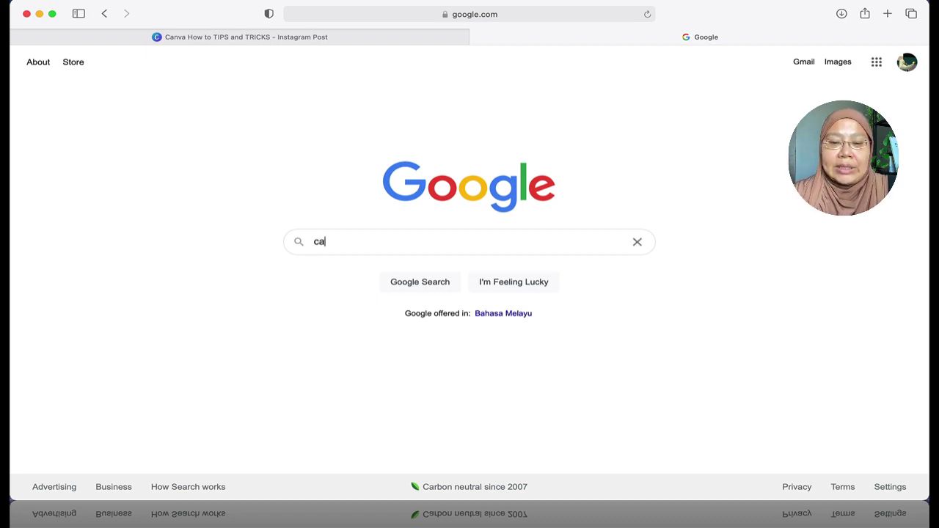
type("nva")
key("Return")
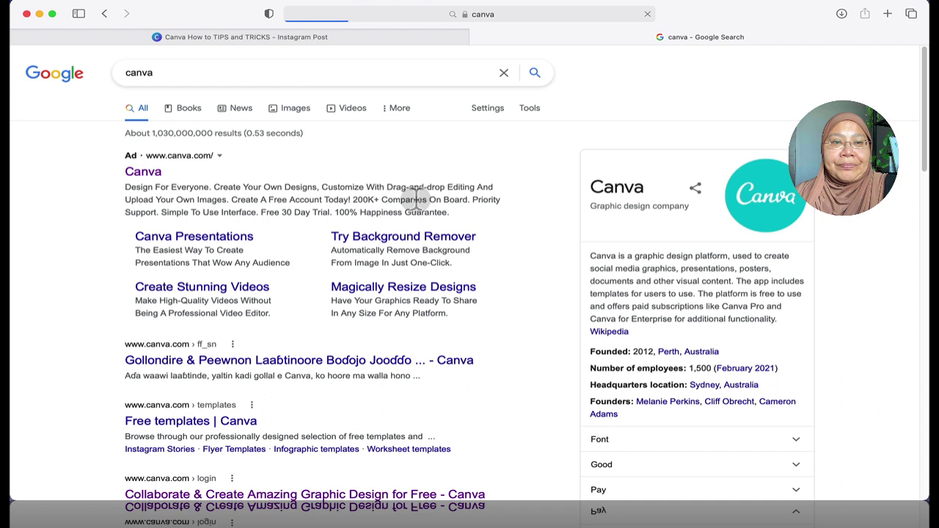
left_click(146, 176)
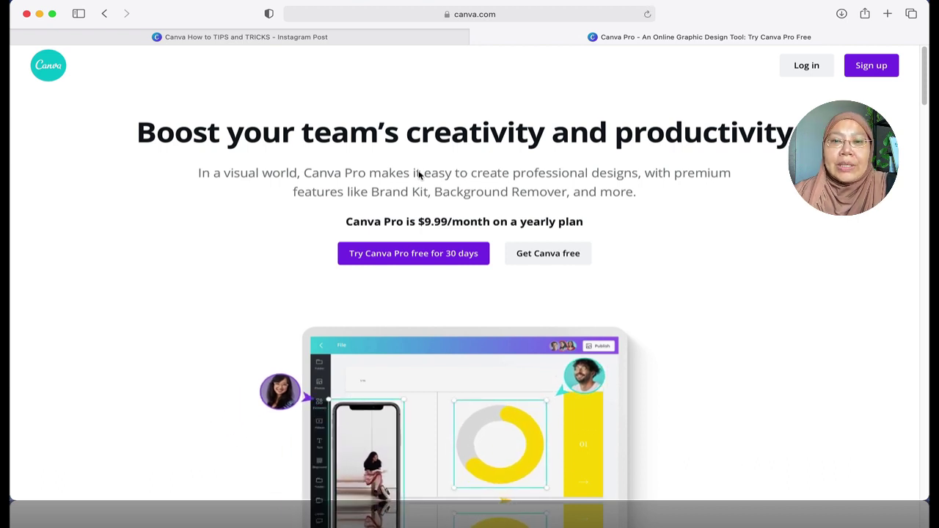
Look over the Canva Pro landing page, then go to Canva's Log in page.
left_click(419, 175)
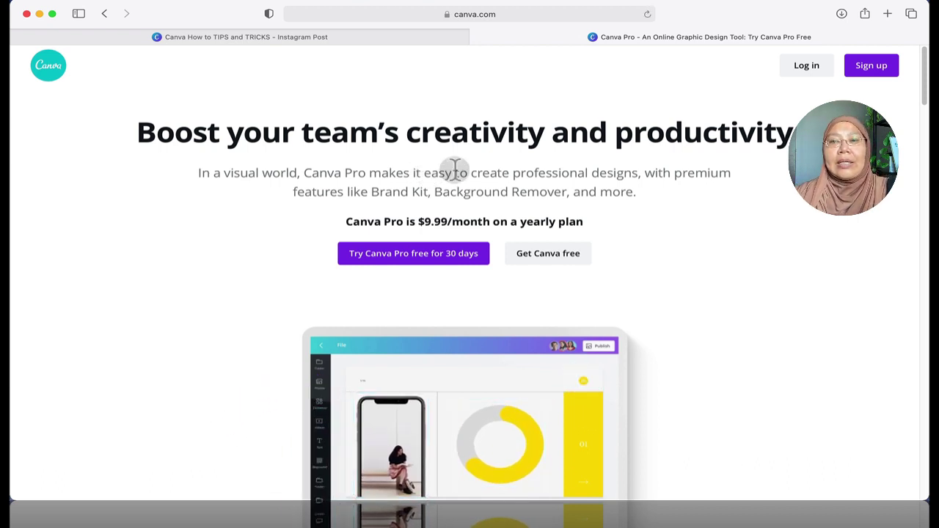
left_click(552, 255)
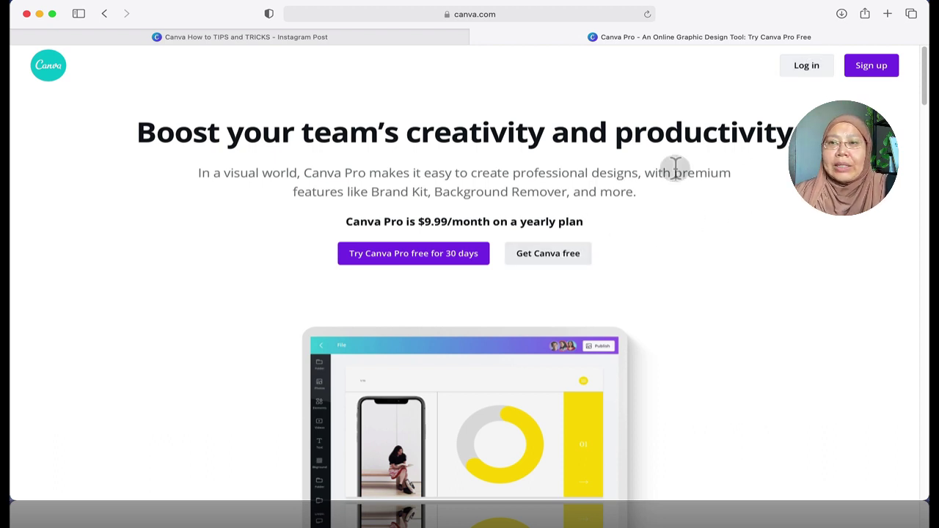
left_click(806, 66)
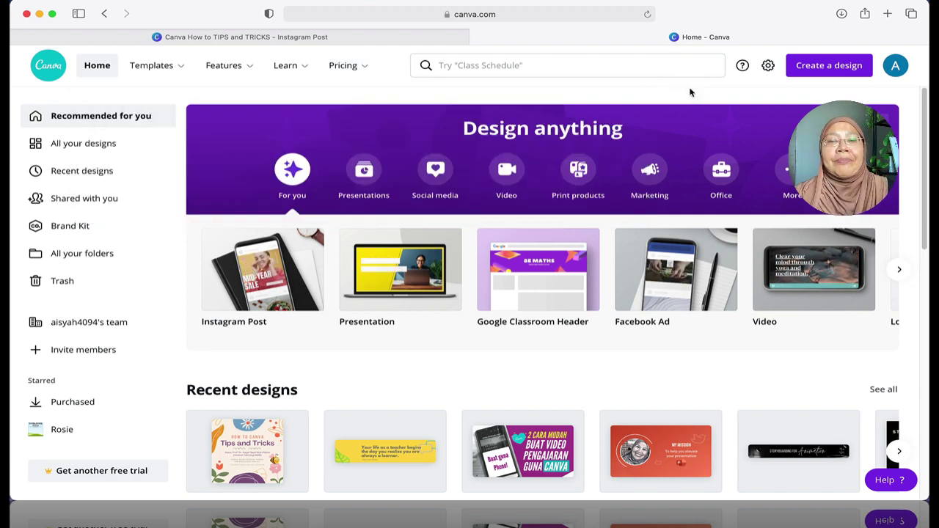
mouse_move(156, 65)
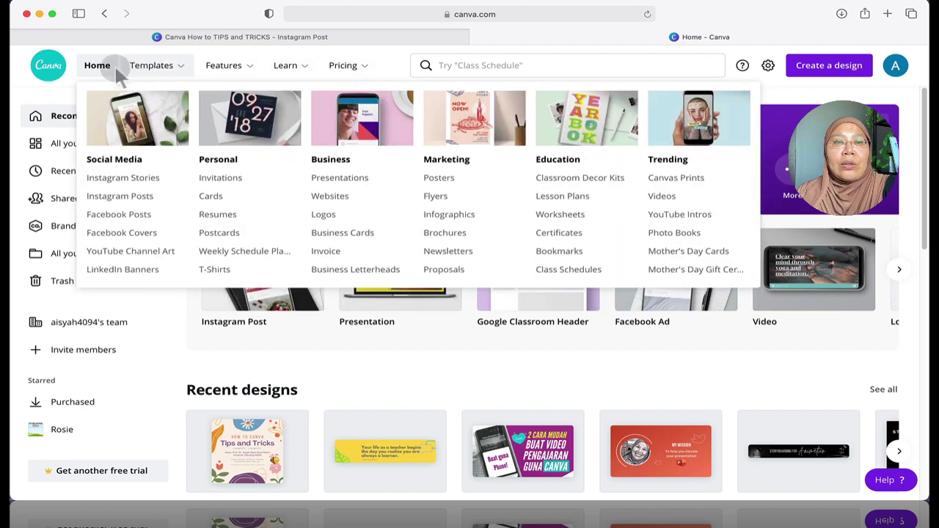
Browse the Templates menu, pointing out Education > Lesson Plans templates.
left_click(126, 73)
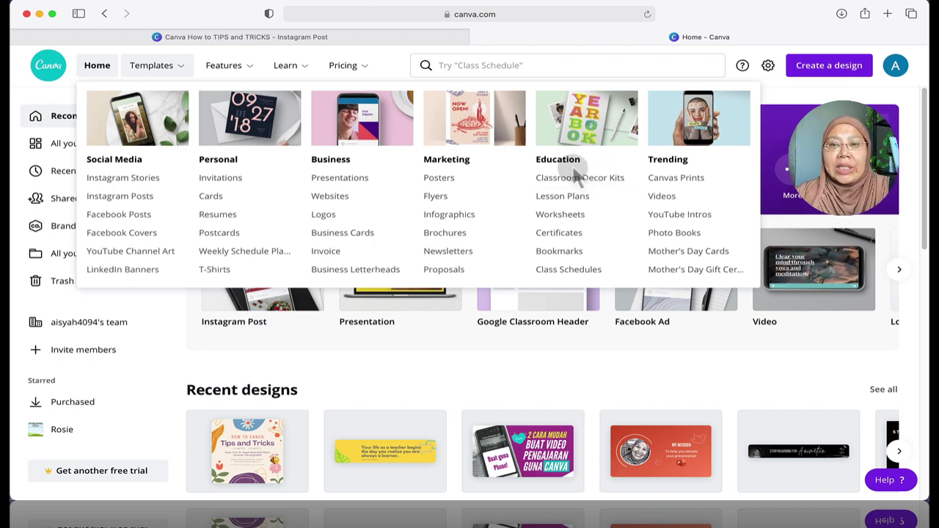
left_click(572, 201)
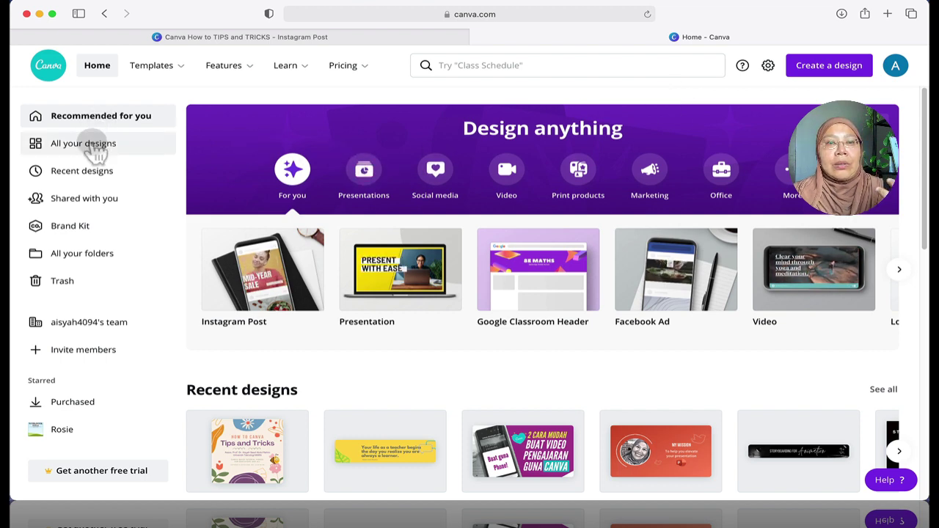
left_click(95, 146)
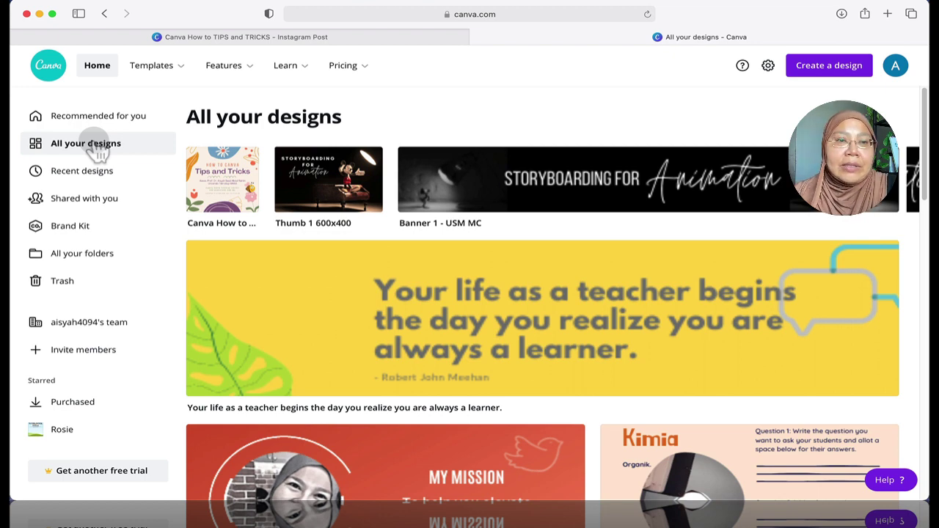
left_click(94, 173)
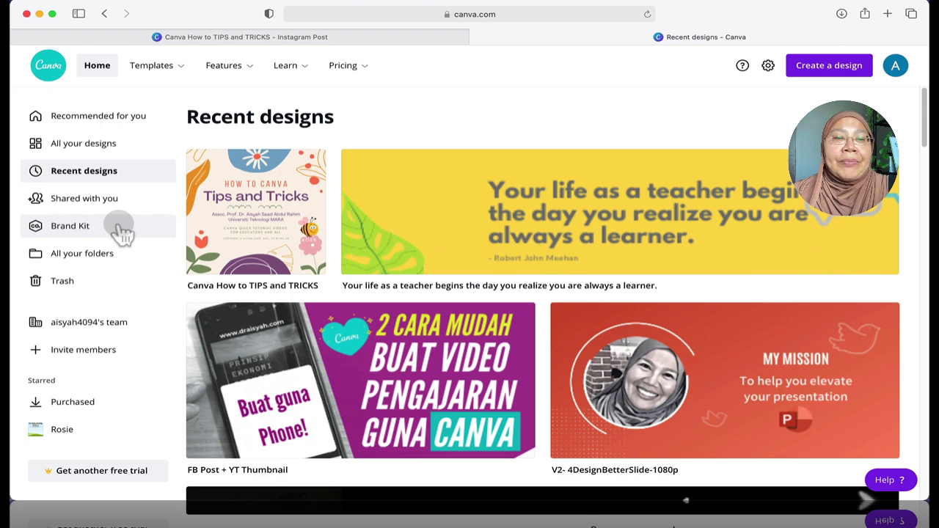
left_click(115, 256)
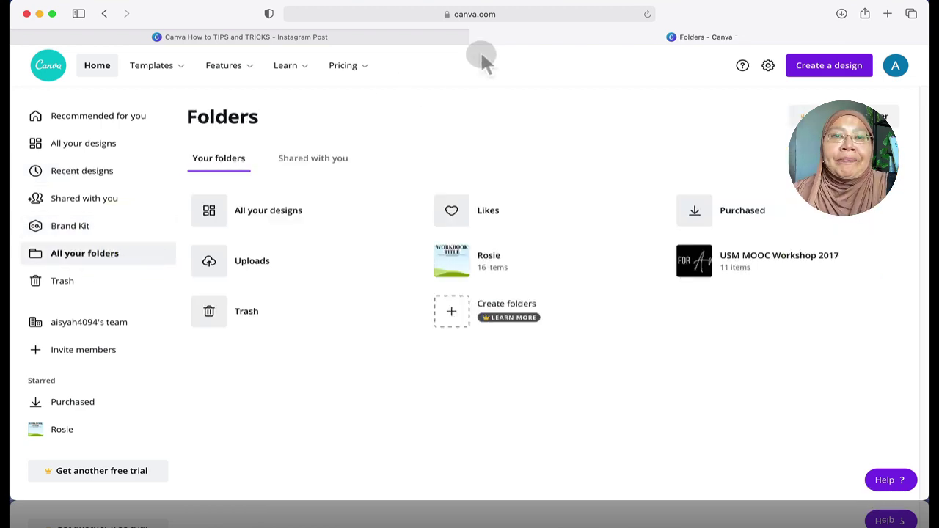
left_click(107, 123)
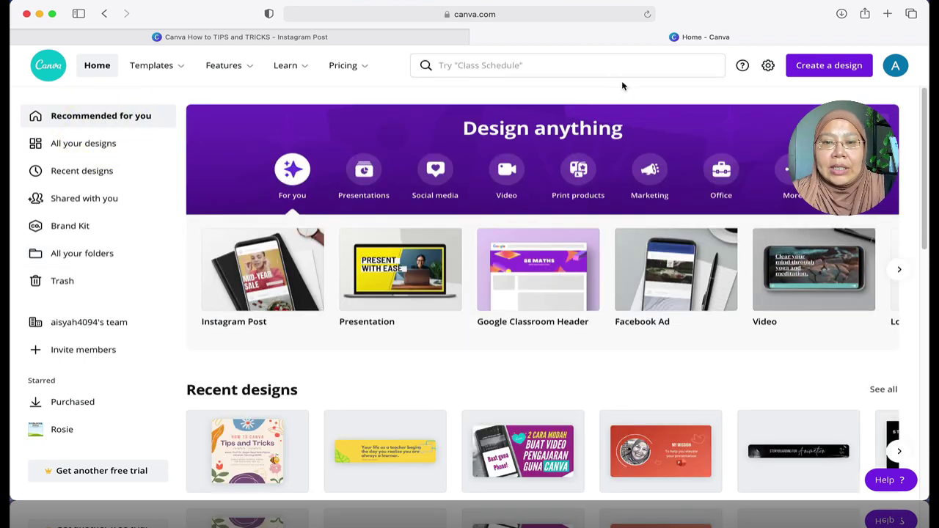
scroll(566, 343, "down", 1)
scroll(566, 344, "down", 2)
scroll(565, 339, "down", 2)
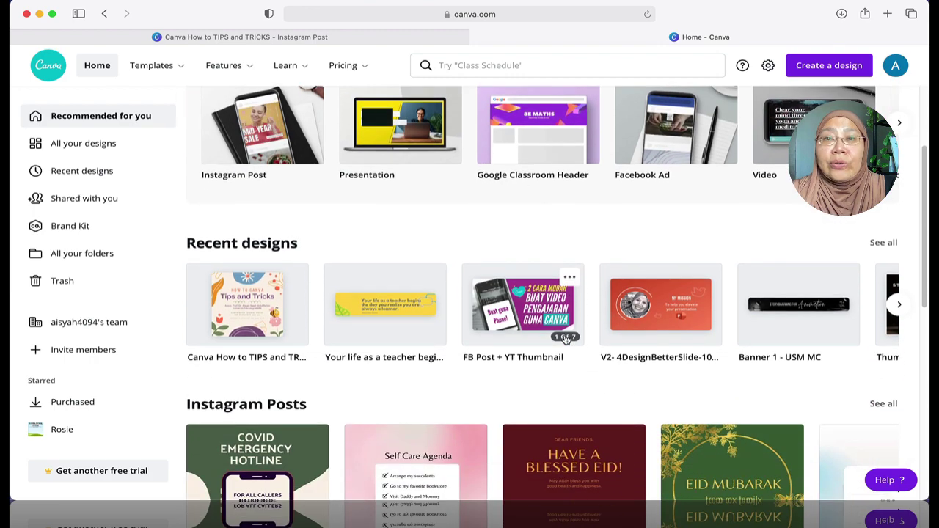
scroll(565, 339, "down", 3)
scroll(566, 339, "down", 2)
scroll(566, 339, "down", 3)
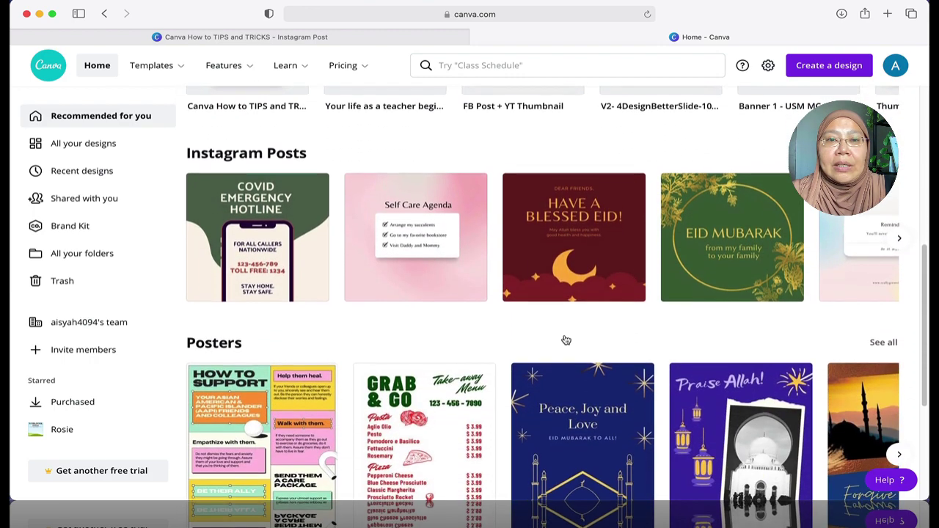
scroll(566, 340, "down", 2)
scroll(566, 339, "down", 4)
scroll(564, 337, "down", 3)
left_click(482, 286)
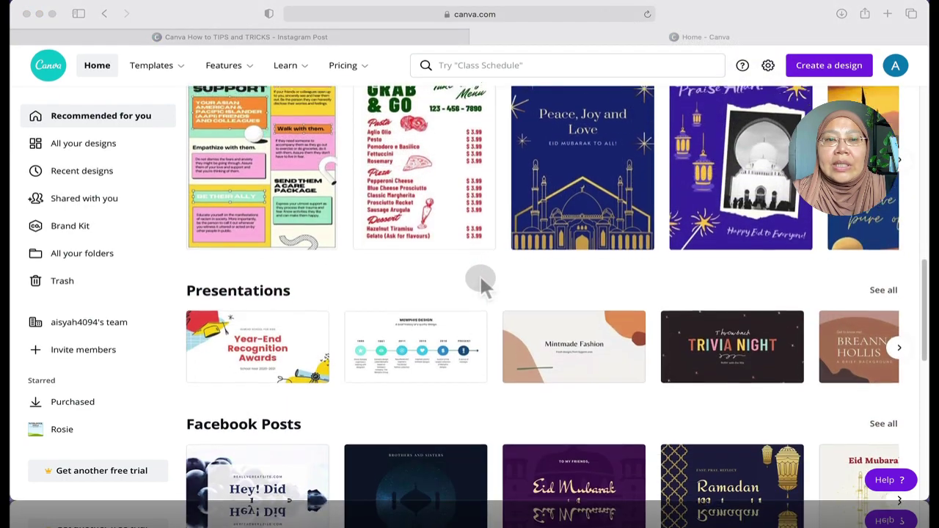
scroll(482, 286, "down", 2)
scroll(482, 286, "down", 2)
scroll(482, 286, "down", 2)
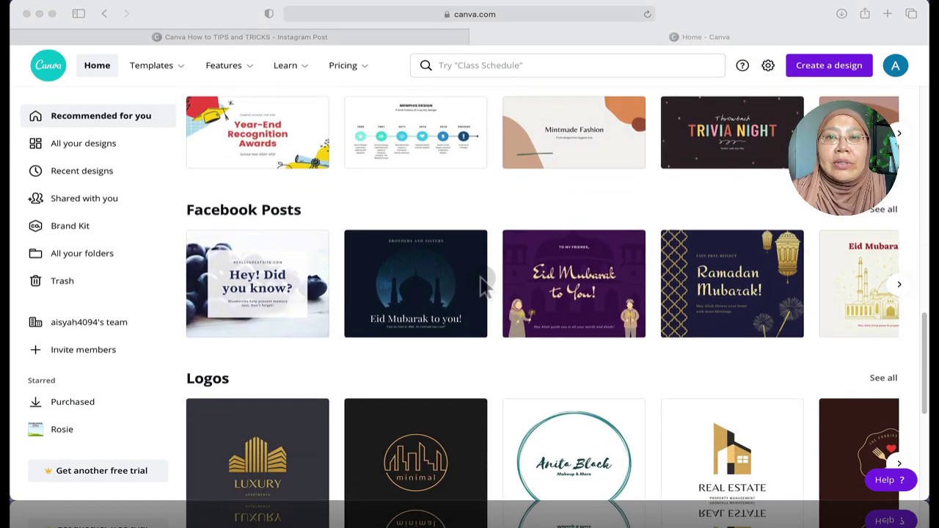
scroll(482, 286, "down", 4)
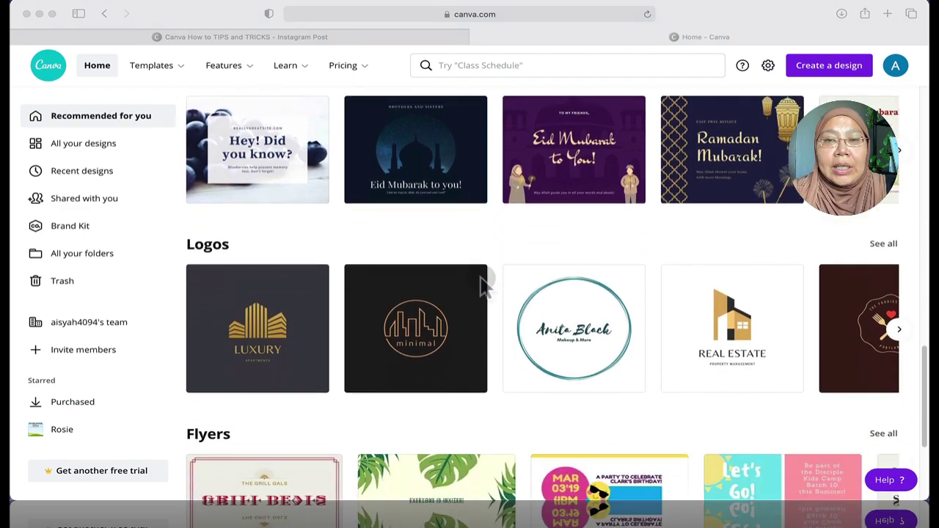
scroll(482, 286, "down", 2)
scroll(482, 286, "down", 3)
scroll(481, 285, "down", 2)
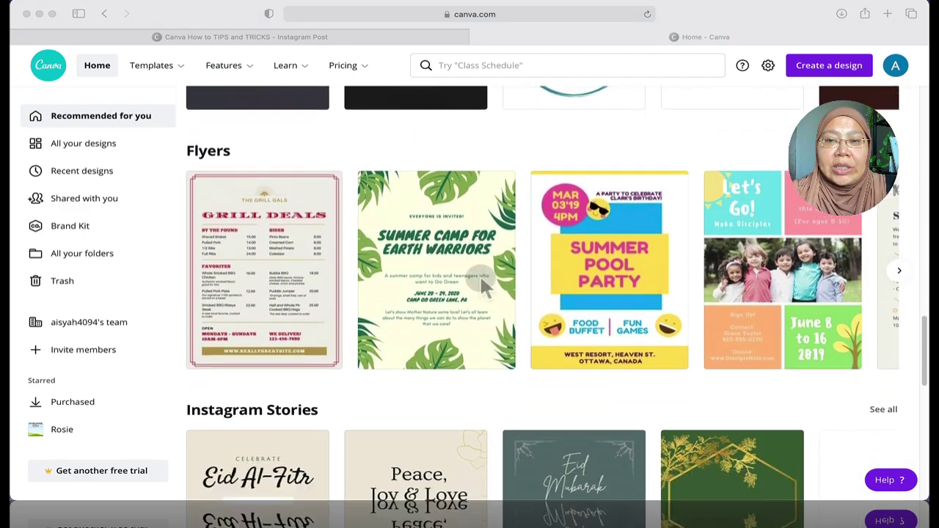
scroll(481, 285, "down", 3)
scroll(481, 284, "up", 5)
scroll(481, 285, "up", 5)
scroll(480, 282, "up", 5)
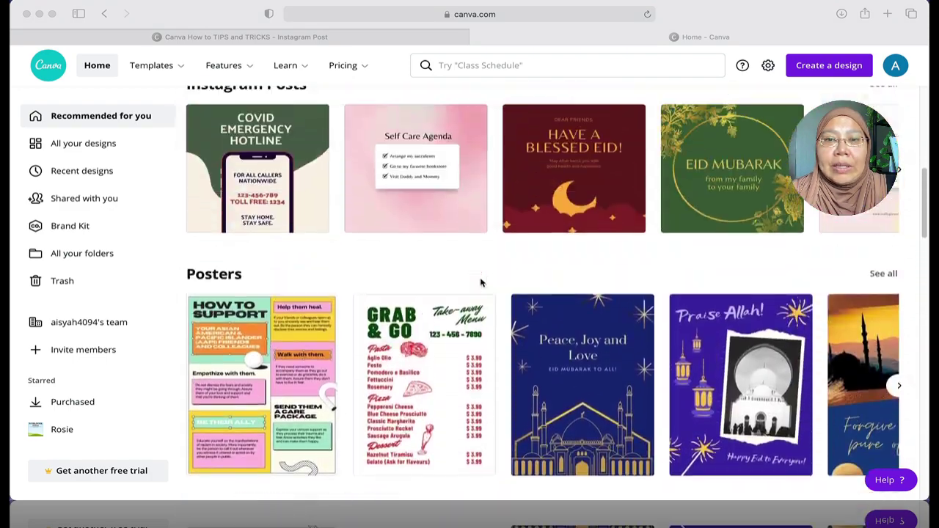
scroll(480, 282, "up", 2)
scroll(481, 283, "up", 3)
scroll(480, 282, "up", 3)
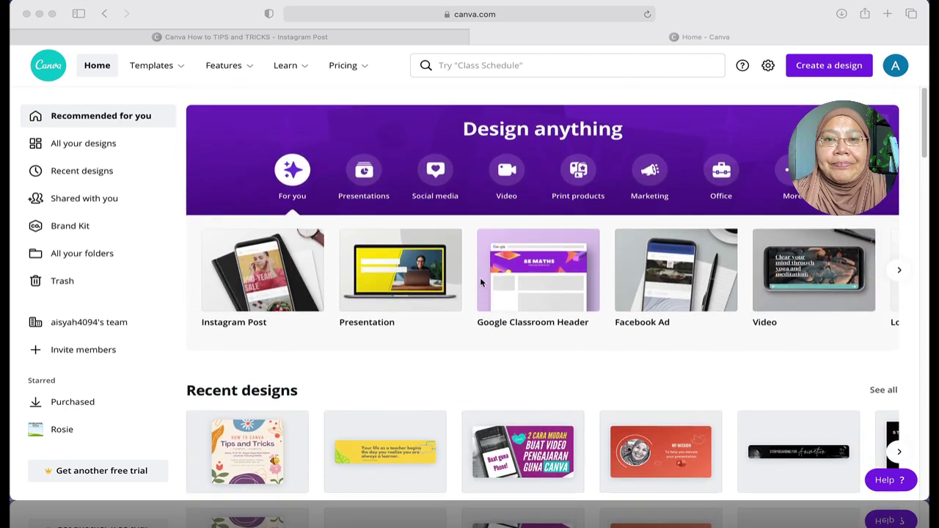